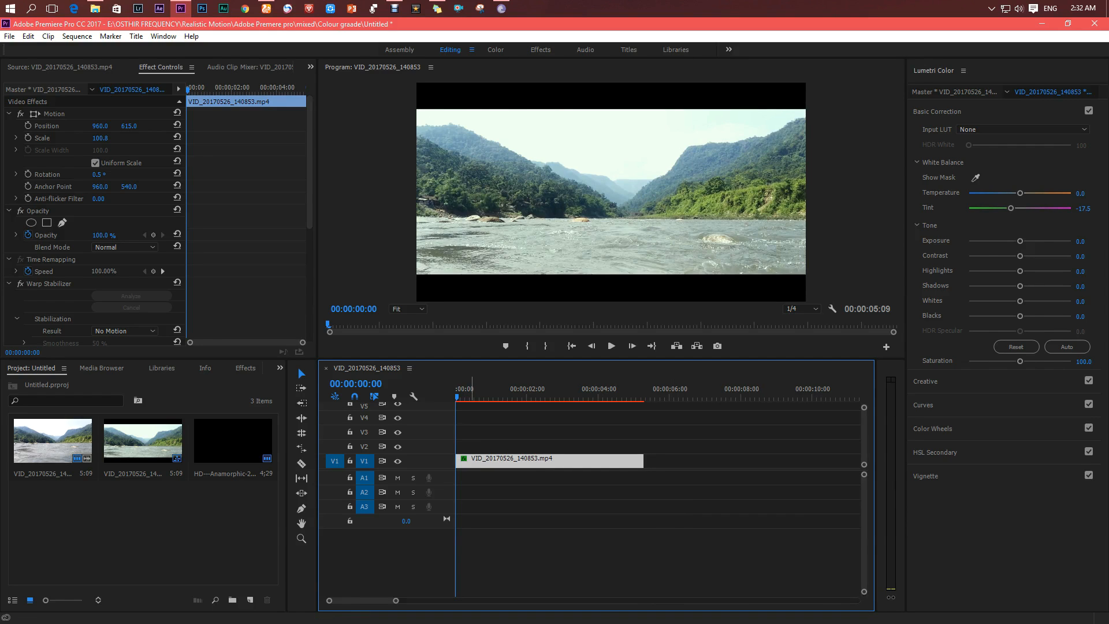
# - Create a 1920 x 1080 adjustment layer at 29.97 fps with square pixels in the project
pyautogui.moveTo(465, 389); pyautogui.dragTo(455, 389)
pyautogui.click(249, 600)
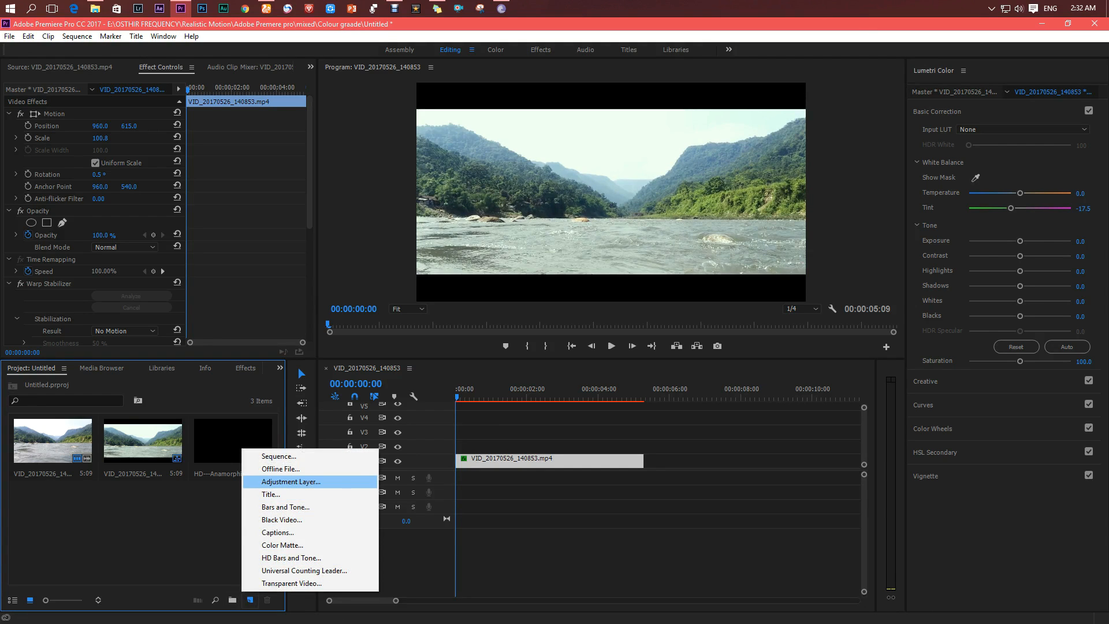
pyautogui.click(290, 481)
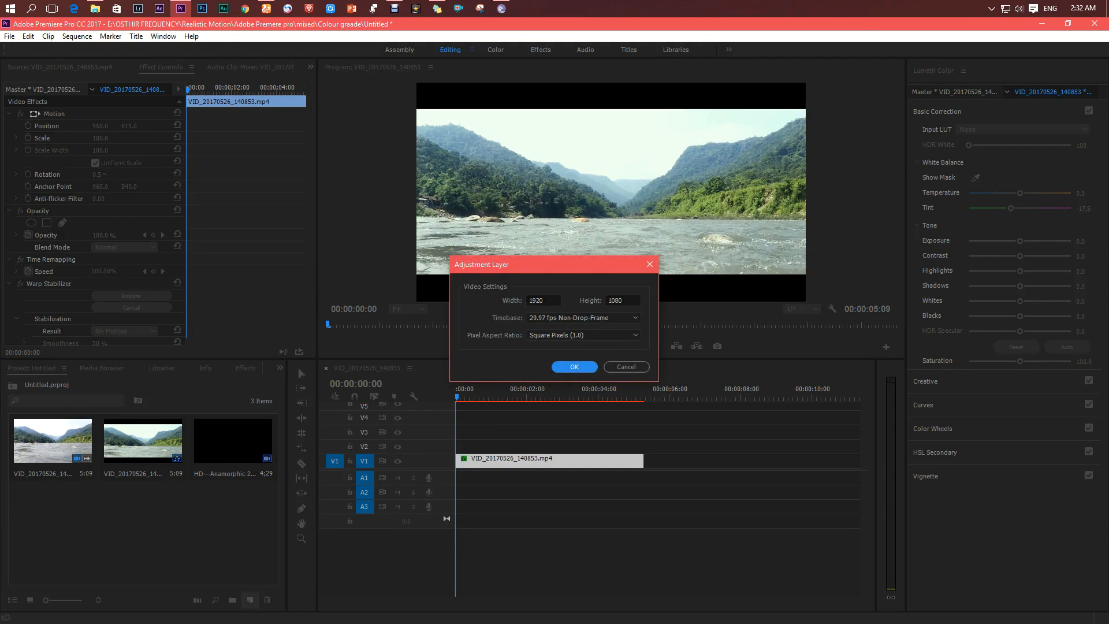
pyautogui.press('Return')
pyautogui.hotkey('ctrl', 'shift', 'a')
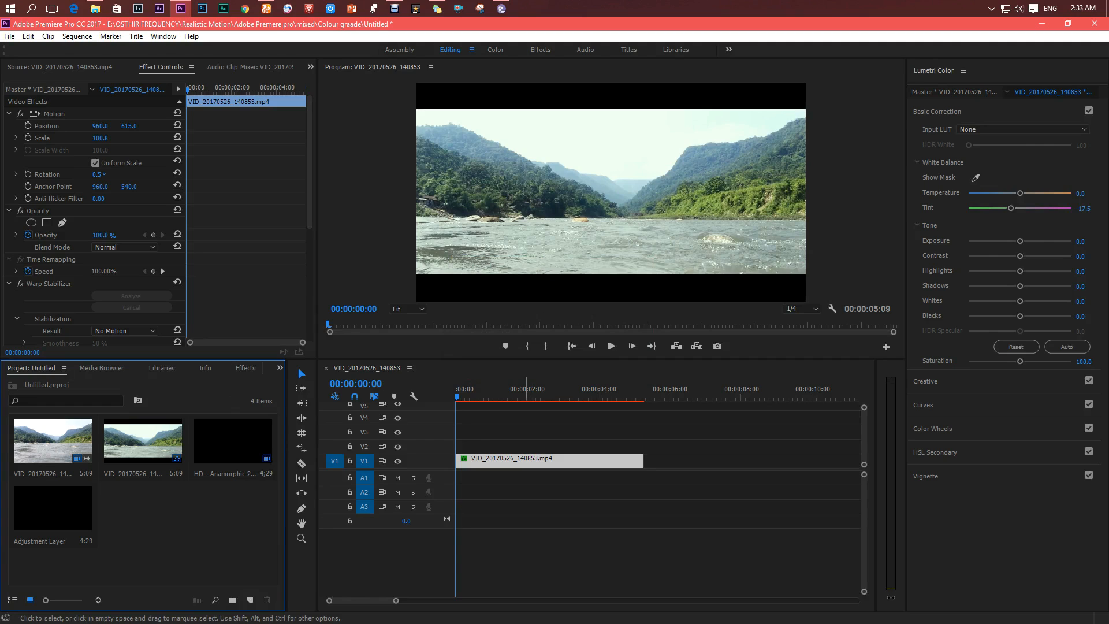
# - Place the adjustment layer on track V2 above the river clip and extend it to the clip's end
pyautogui.moveTo(53, 508); pyautogui.dragTo(462, 446)
pyautogui.moveTo(630, 446); pyautogui.dragTo(644, 446)
pyautogui.press('space')
pyautogui.press('Home')
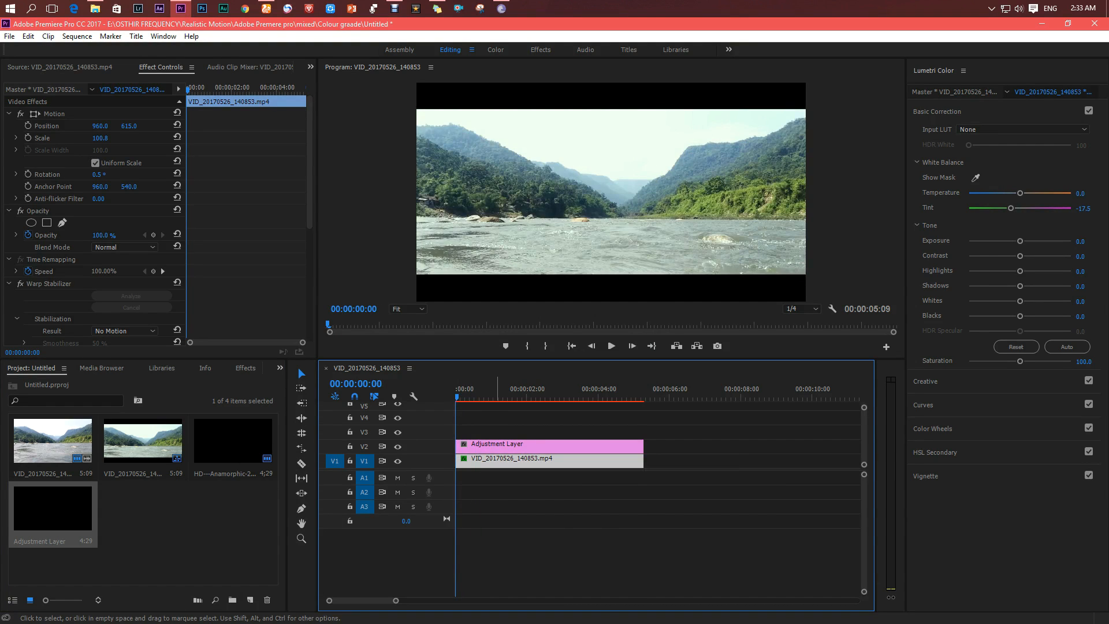
# - On the adjustment layer, set the Lumetri temperature to -9.6, tint to -11.9 and contrast to 8.5
pyautogui.click(496, 446)
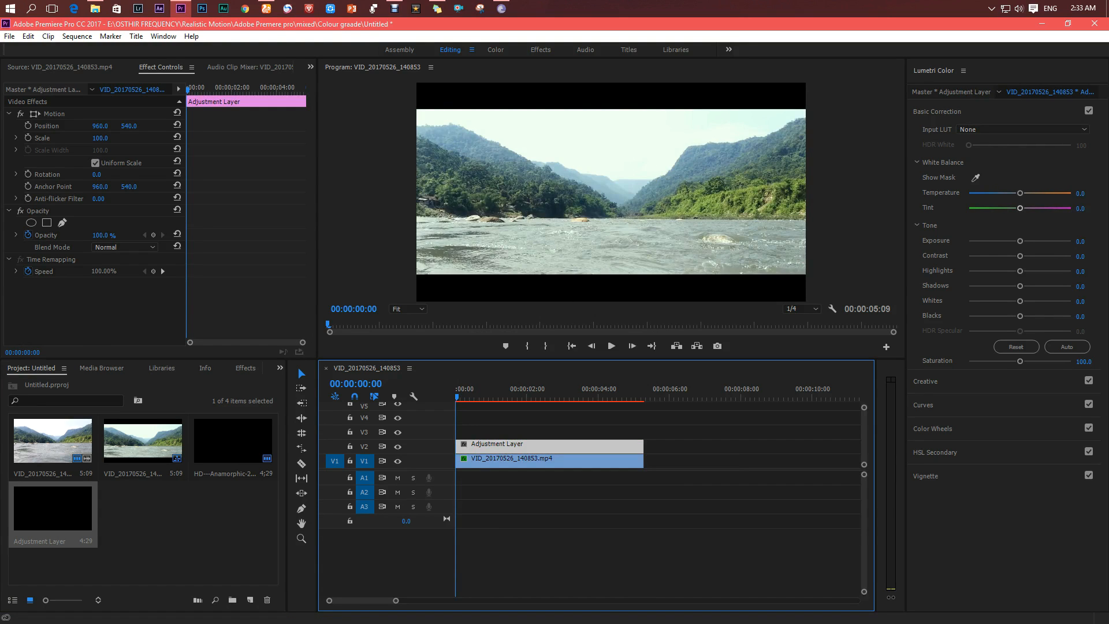
pyautogui.moveTo(1020, 193); pyautogui.dragTo(1015, 193)
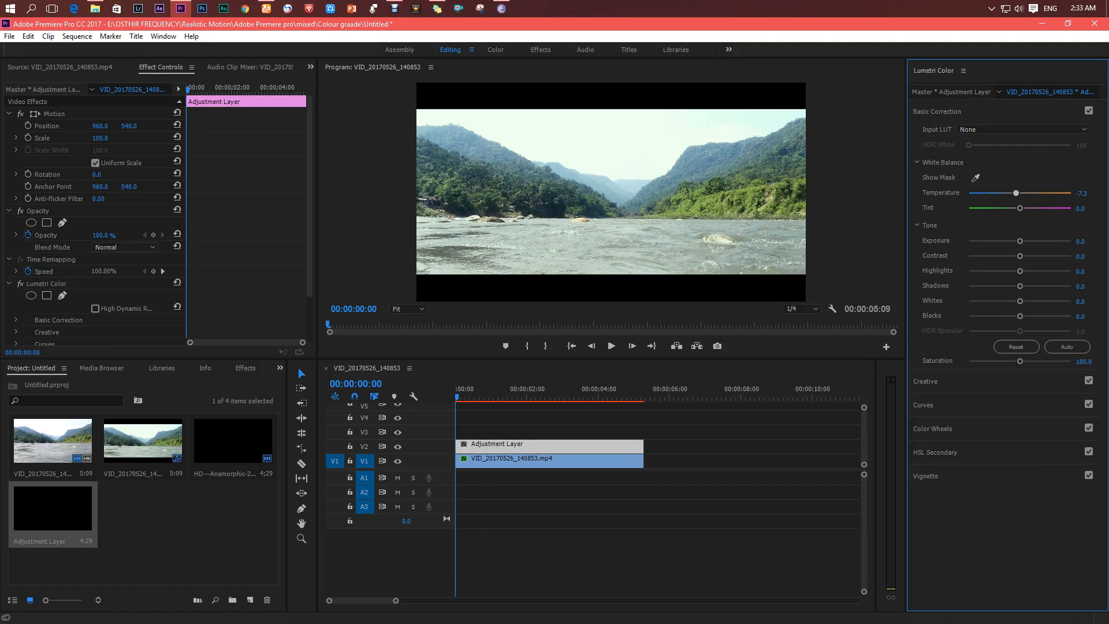
pyautogui.moveTo(1016, 192); pyautogui.dragTo(1014, 193)
pyautogui.moveTo(1020, 208); pyautogui.dragTo(1024, 256)
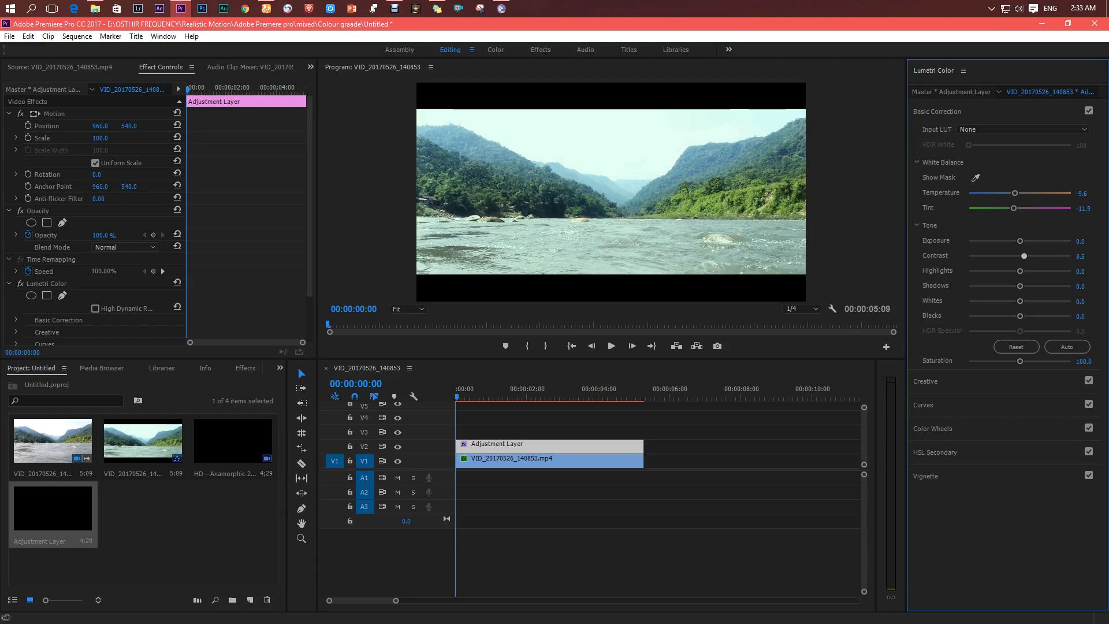
# - Set the adjustment layer's exposure to -0.1, highlights to 17.5, shadows to 18.6 and basic saturation to 158.3
pyautogui.moveTo(1020, 240); pyautogui.dragTo(1018, 241)
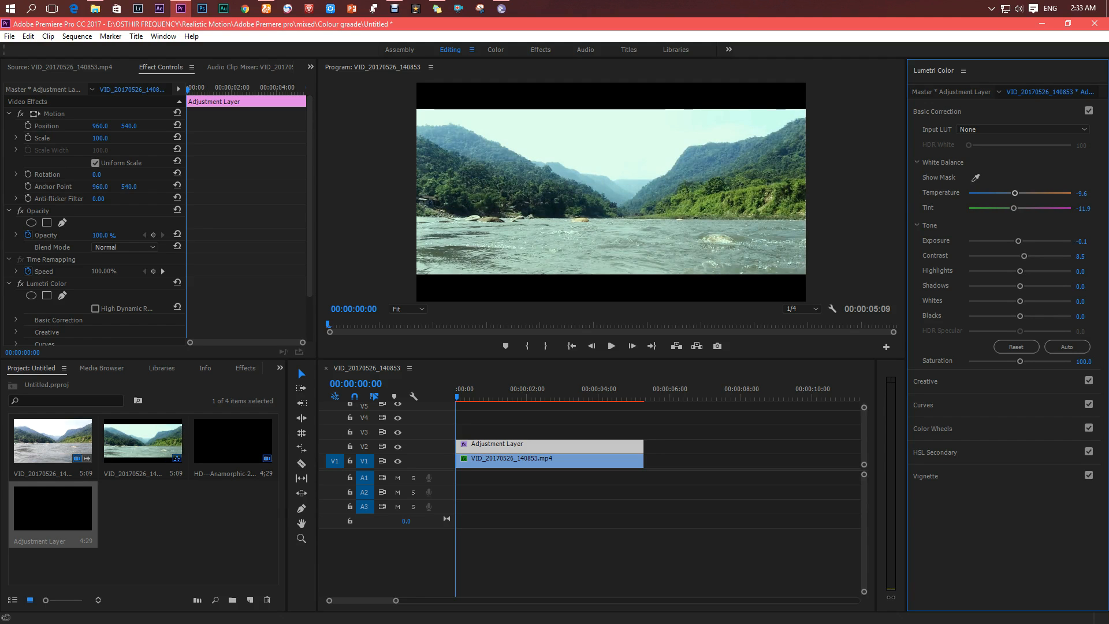
pyautogui.moveTo(1020, 271)
pyautogui.mouseDown()
pyautogui.moveTo(1034, 271)
pyautogui.moveTo(1016, 271)
pyautogui.moveTo(1028, 271)
pyautogui.moveTo(1029, 286)
pyautogui.mouseUp()
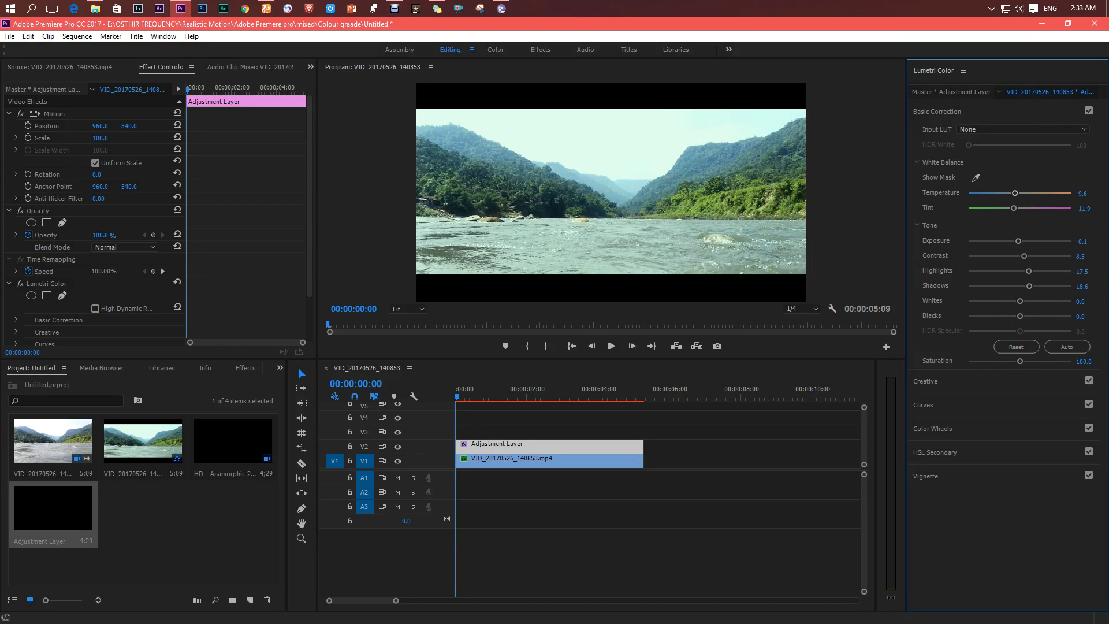
pyautogui.moveTo(1020, 361); pyautogui.dragTo(1055, 361)
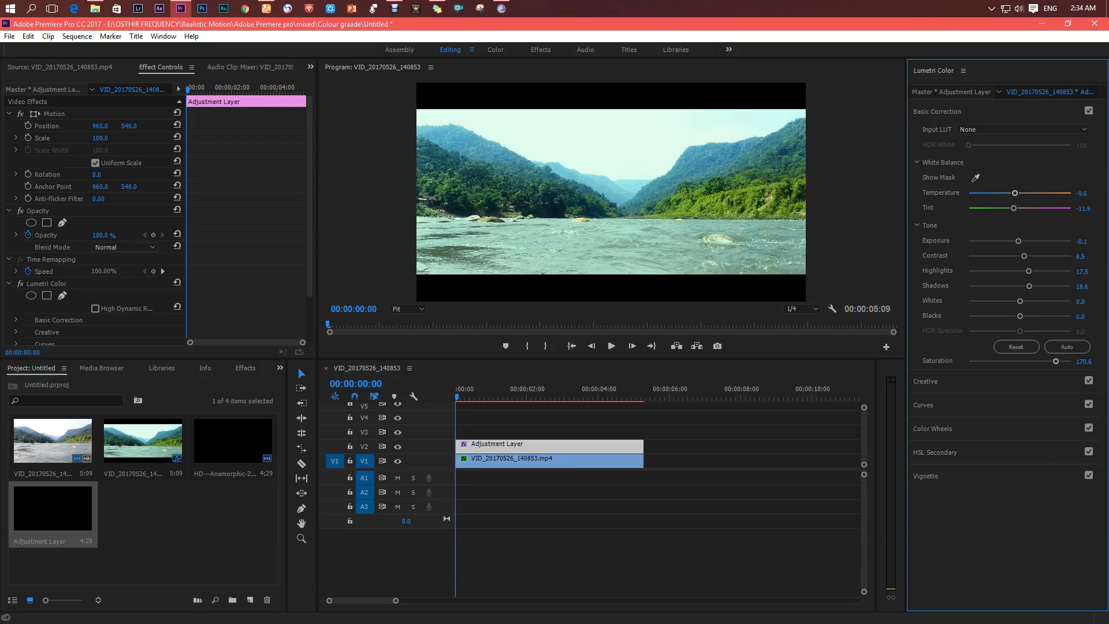
pyautogui.moveTo(1056, 361); pyautogui.dragTo(1046, 361)
# - Strengthen the tonal correction with contrast at 27.7, highlights at 35.6 and shadows at 45.8
pyautogui.moveTo(1028, 271); pyautogui.dragTo(1037, 270)
pyautogui.moveTo(1024, 256); pyautogui.dragTo(1033, 256)
pyautogui.moveTo(1029, 286); pyautogui.dragTo(1043, 286)
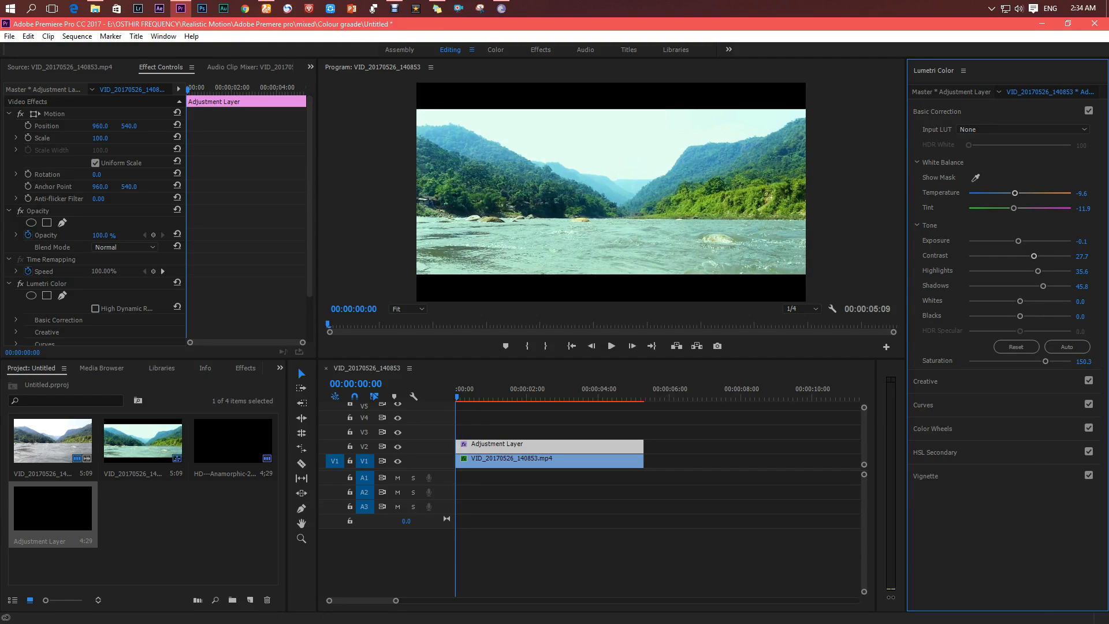
# - Lower the whites to -67.2 and cool the white balance to a temperature of -16.4
pyautogui.moveTo(1020, 300); pyautogui.dragTo(988, 300)
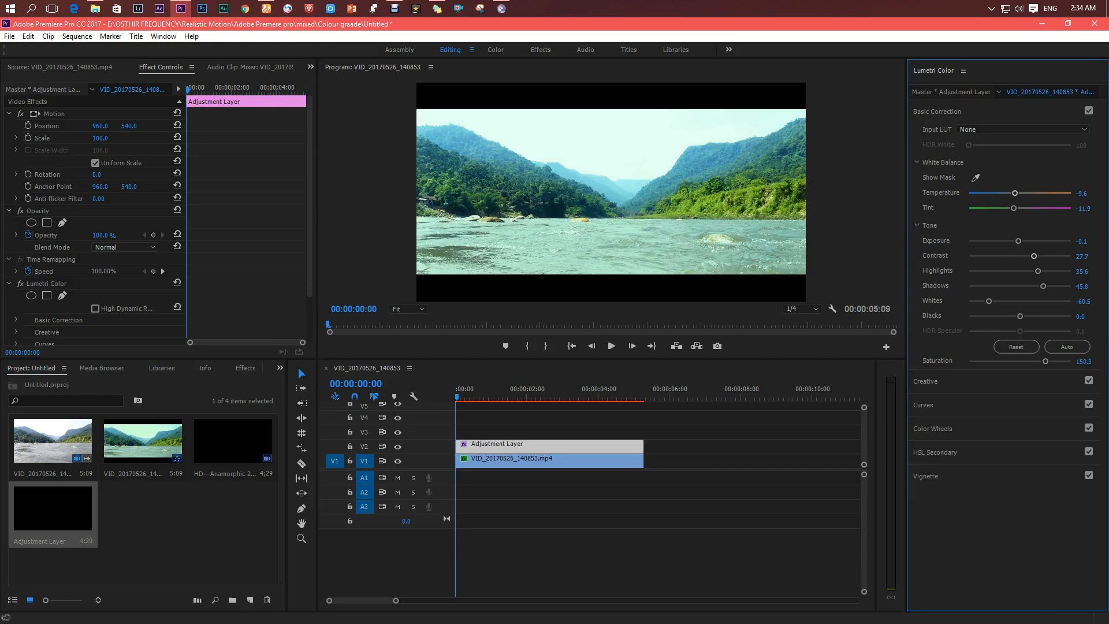
pyautogui.moveTo(988, 301); pyautogui.dragTo(986, 301)
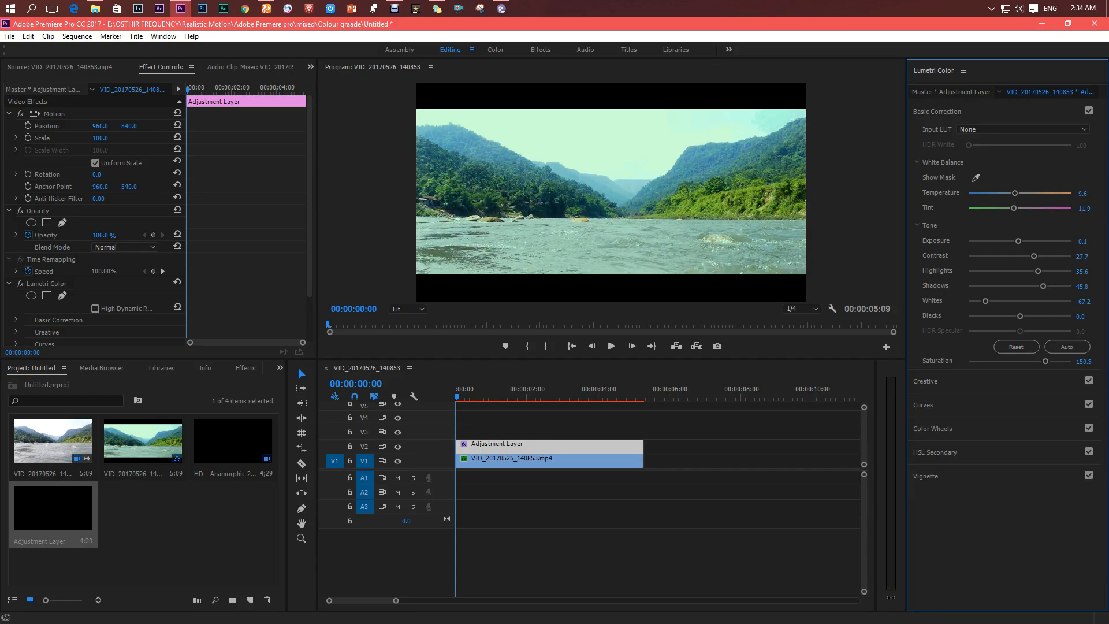
pyautogui.moveTo(1014, 193); pyautogui.dragTo(1013, 193)
# - Browse the previews of the Creative look presets without applying one
pyautogui.click(926, 381)
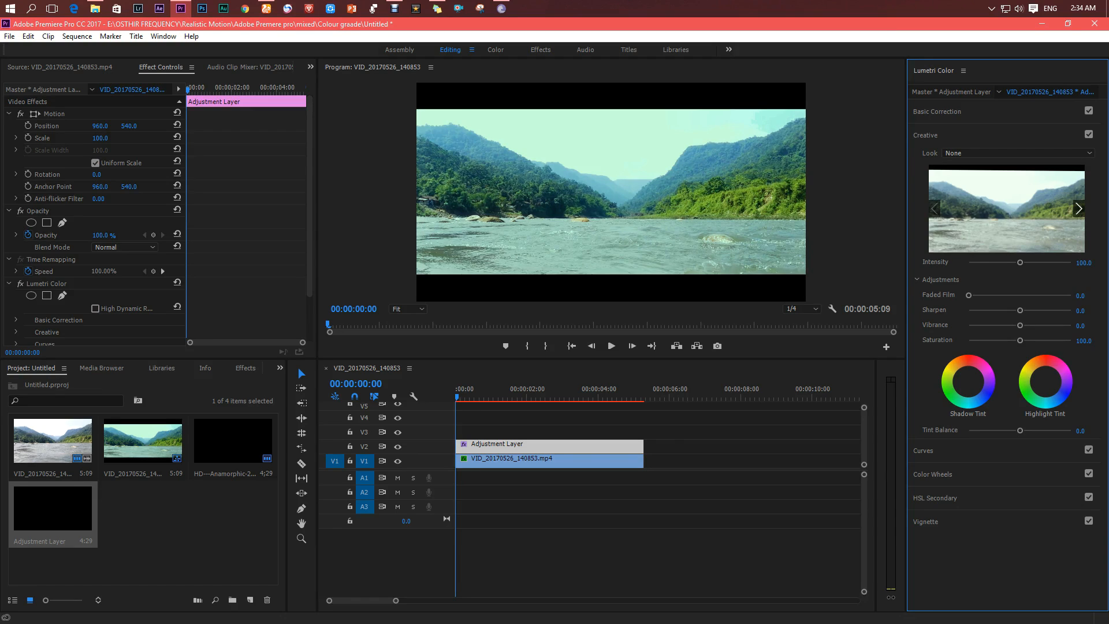
pyautogui.click(1078, 208)
pyautogui.click(1078, 208)
pyautogui.click(1078, 209)
pyautogui.click(1077, 208)
pyautogui.click(1078, 208)
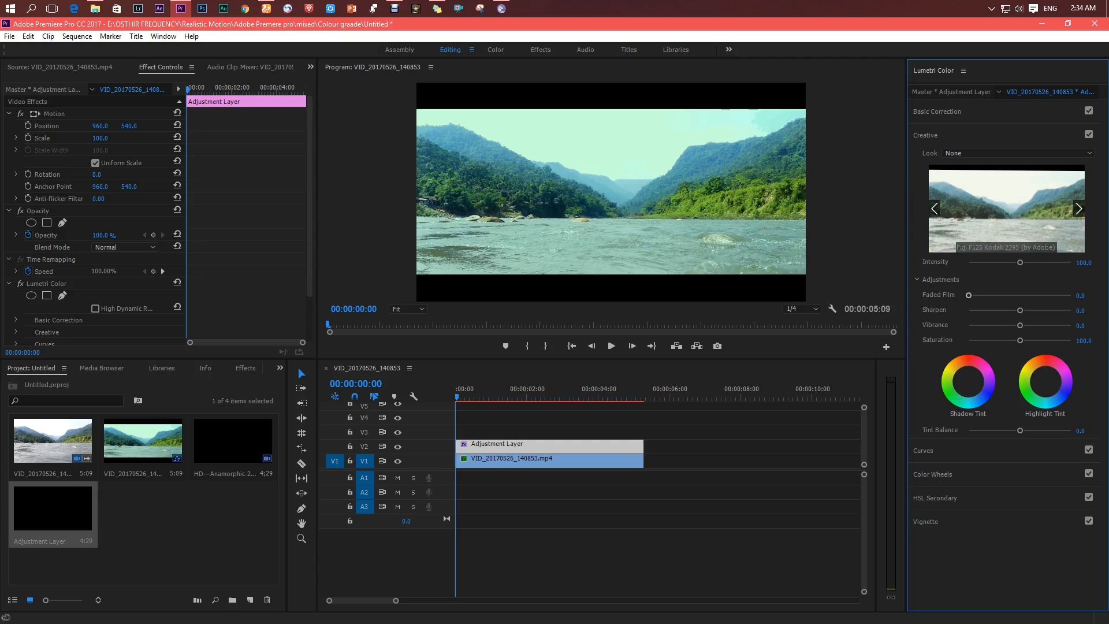
# - Add a Creative faded film amount of 19.2 and sharpening of 14.1 to the adjustment layer
pyautogui.moveTo(968, 295); pyautogui.dragTo(985, 296)
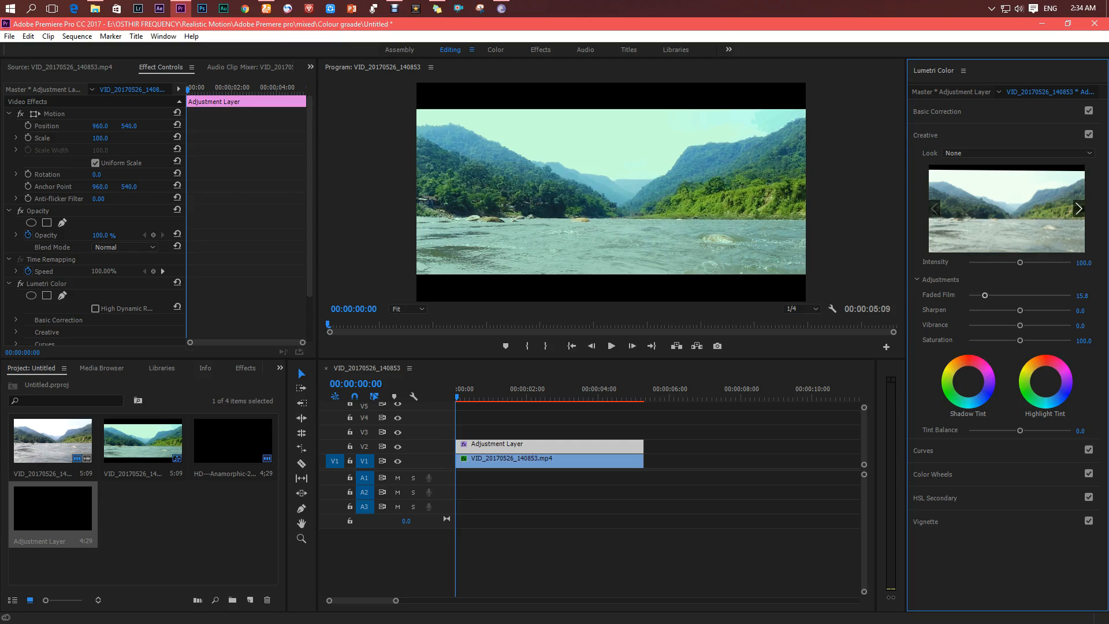
pyautogui.moveTo(985, 296); pyautogui.dragTo(986, 295)
pyautogui.moveTo(986, 296); pyautogui.dragTo(1027, 311)
# - Raise the Creative saturation to 129.9 and shift the highlight tint slightly away from neutral
pyautogui.moveTo(1020, 341); pyautogui.dragTo(1030, 340)
pyautogui.moveTo(1031, 340); pyautogui.dragTo(1029, 340)
pyautogui.moveTo(1030, 341); pyautogui.dragTo(1027, 340)
pyautogui.moveTo(1027, 340); pyautogui.dragTo(1034, 340)
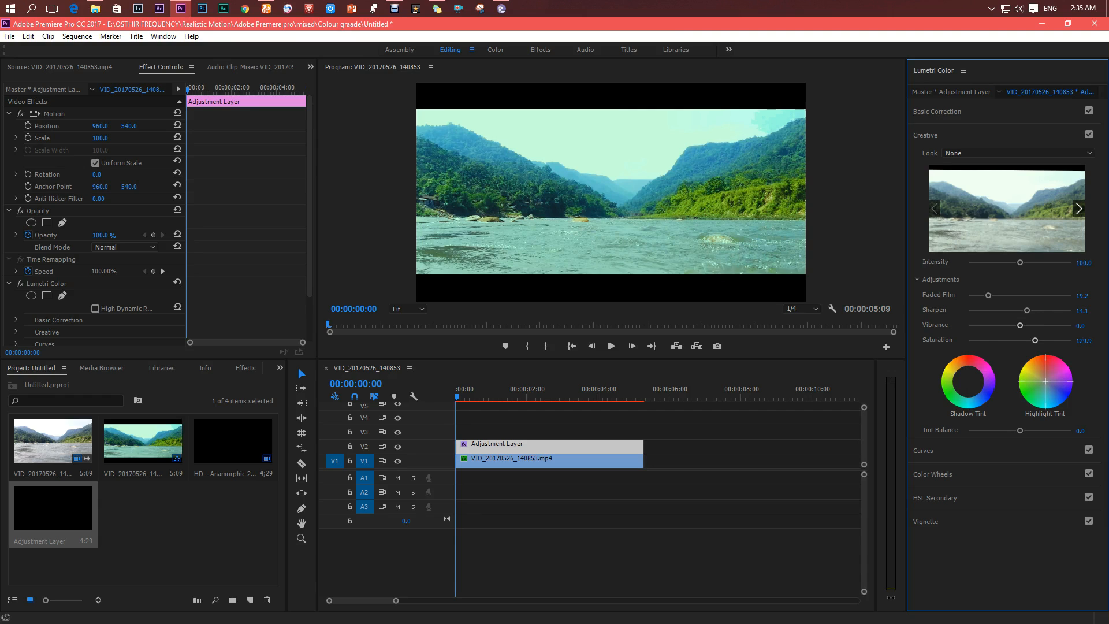
pyautogui.moveTo(1046, 381); pyautogui.dragTo(1057, 388)
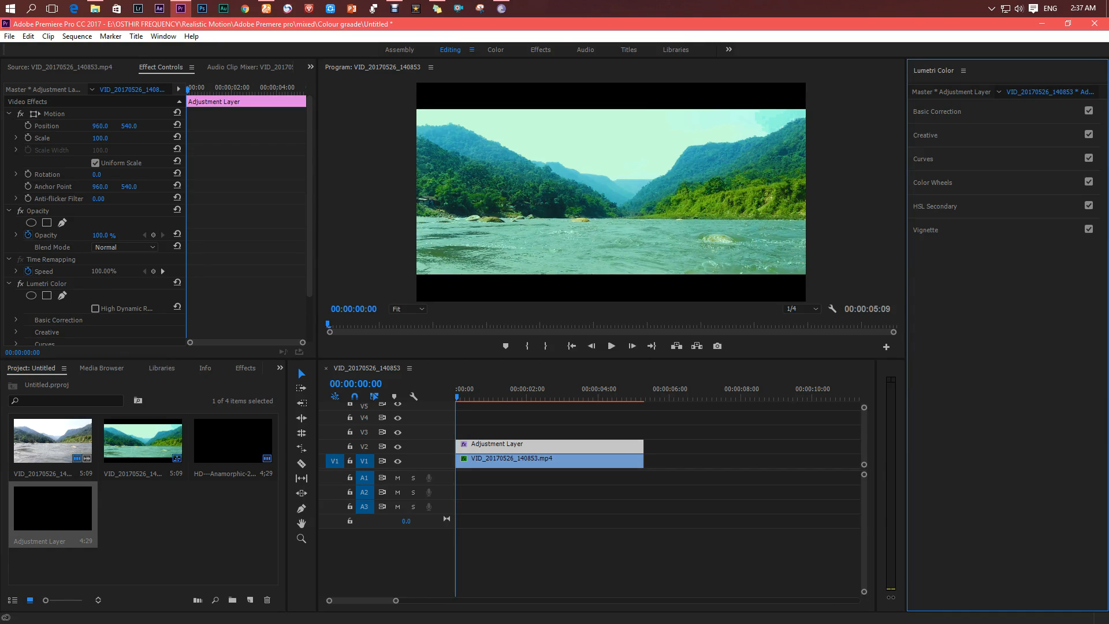
# - Reopen the Basic Correction settings and view the graded frame at 00:00:00:07
pyautogui.click(937, 111)
pyautogui.click(463, 396)
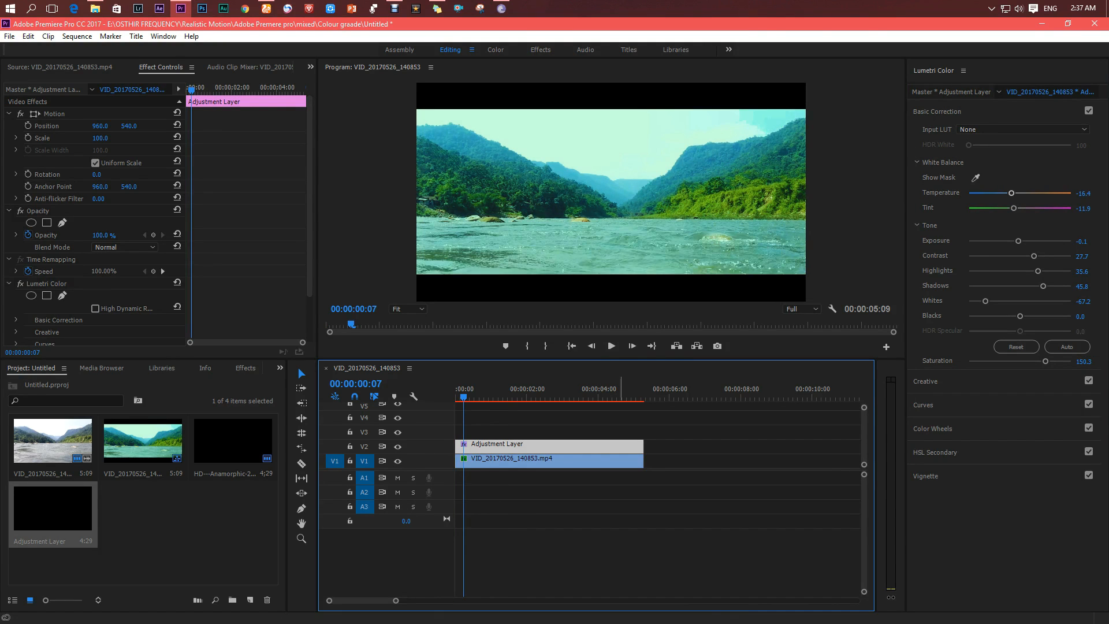